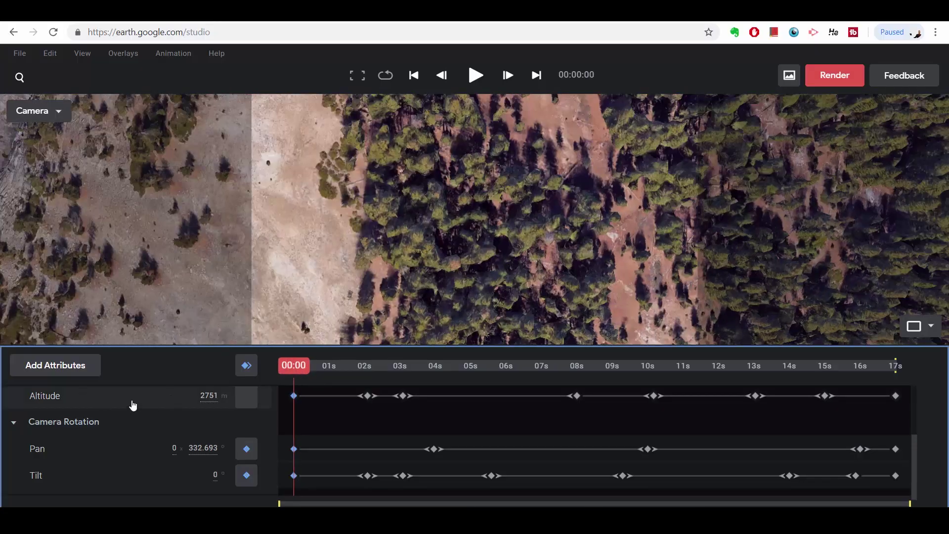
Step: Show the Altitude value curve in the graph
left_click(132, 404)
Step: View the Pan, Tilt, Longitude and Latitude value curves, then play the flythrough
left_click(100, 450)
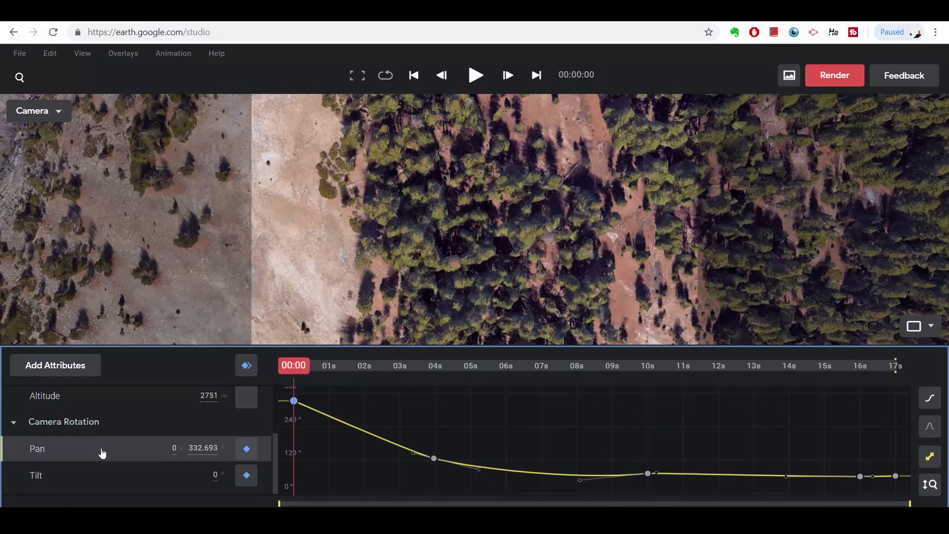
left_click(102, 475)
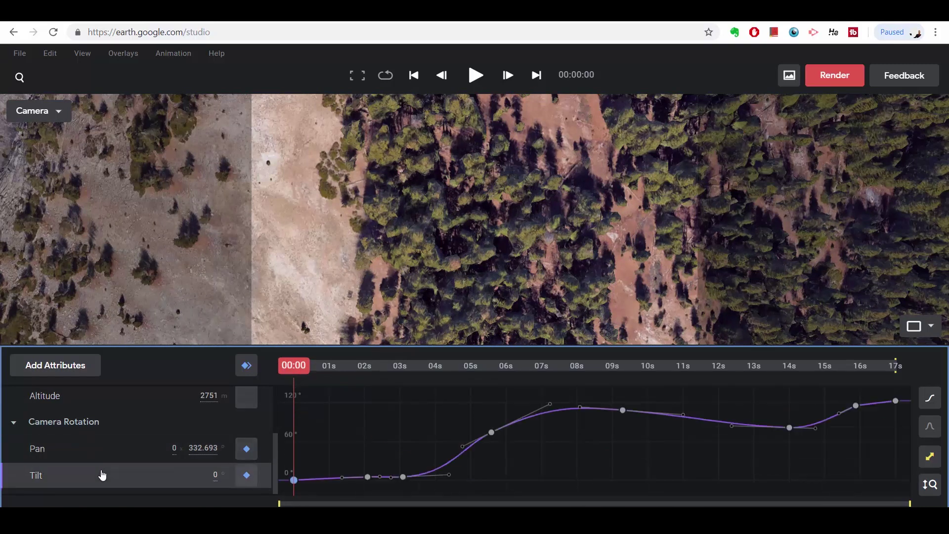
scroll(191, 467, "up", 3)
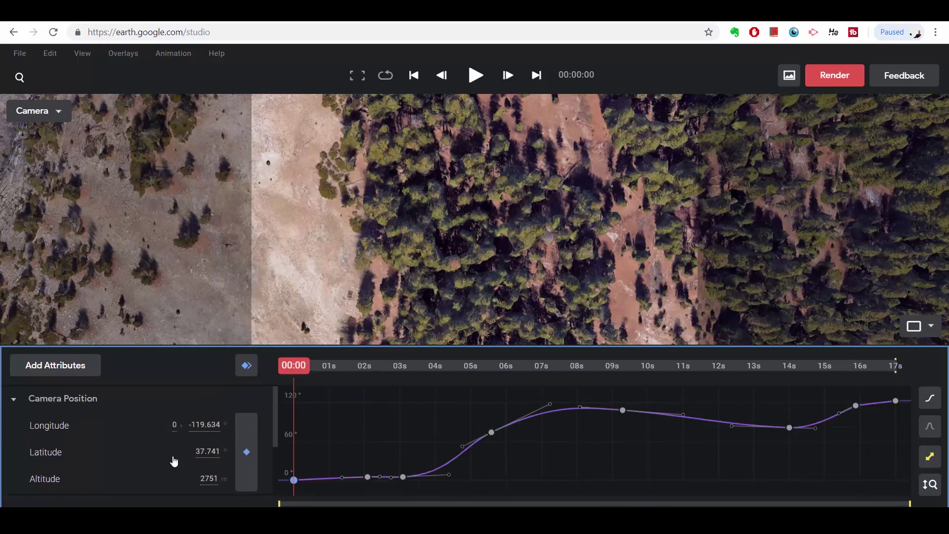
left_click(144, 434)
left_click(138, 450)
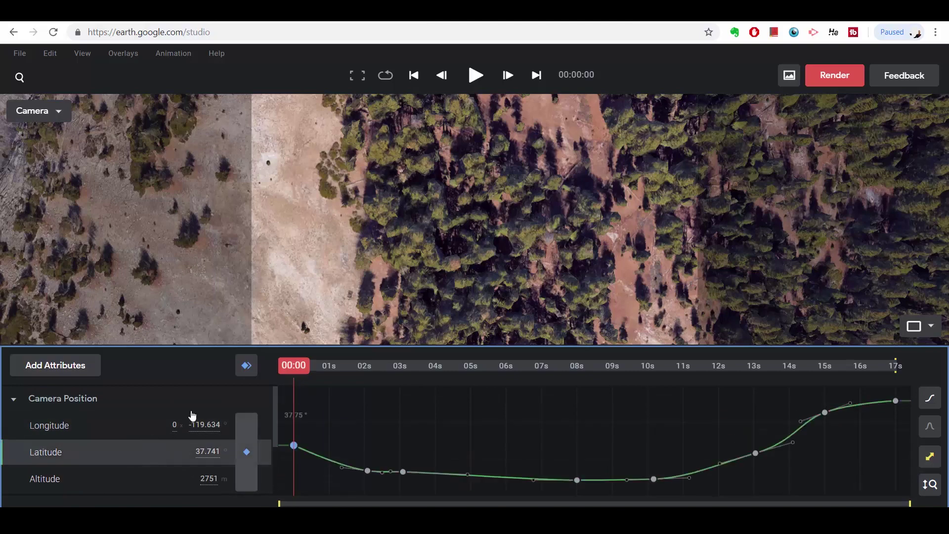
key("space")
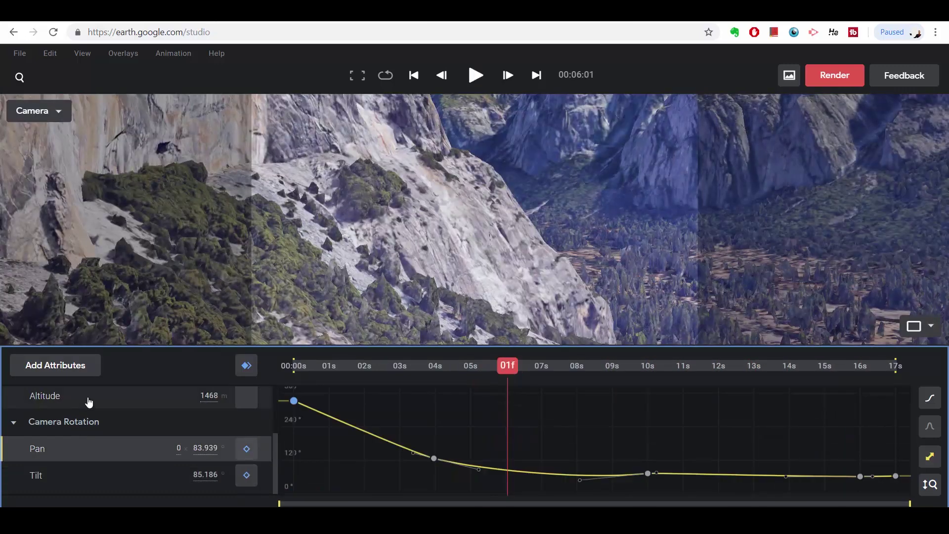
Step: Drop the mid-flight Altitude keyframe to 1438 m, lower the ~5 s Tilt keyframe, and preview
left_click(89, 398)
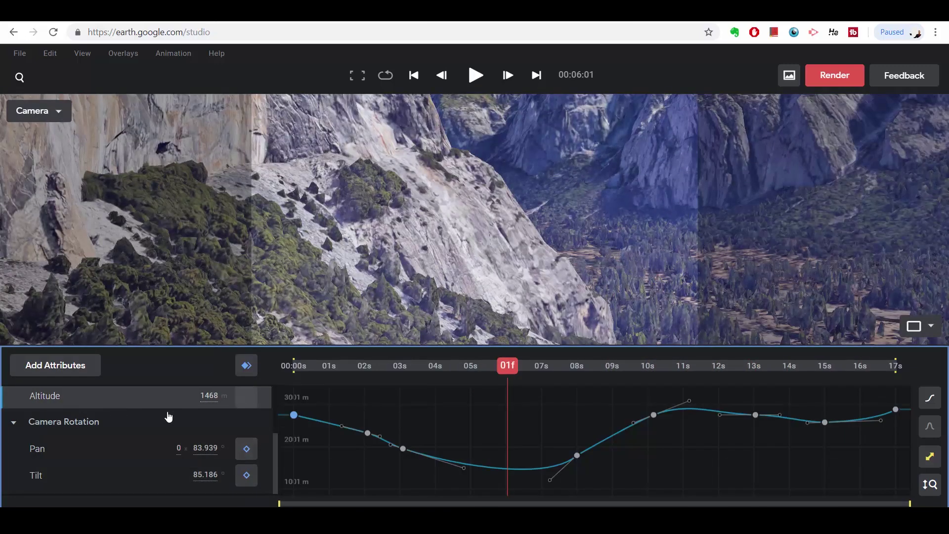
mouse_move(579, 455)
left_mouse_down()
mouse_move(578, 442)
mouse_move(577, 455)
left_mouse_up()
left_click(155, 474)
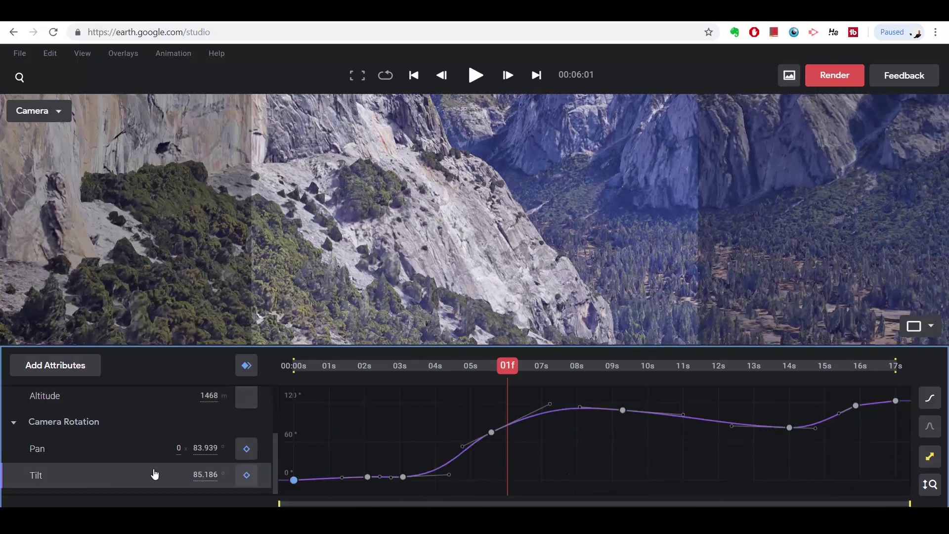
left_click_drag(537, 370, 554, 369)
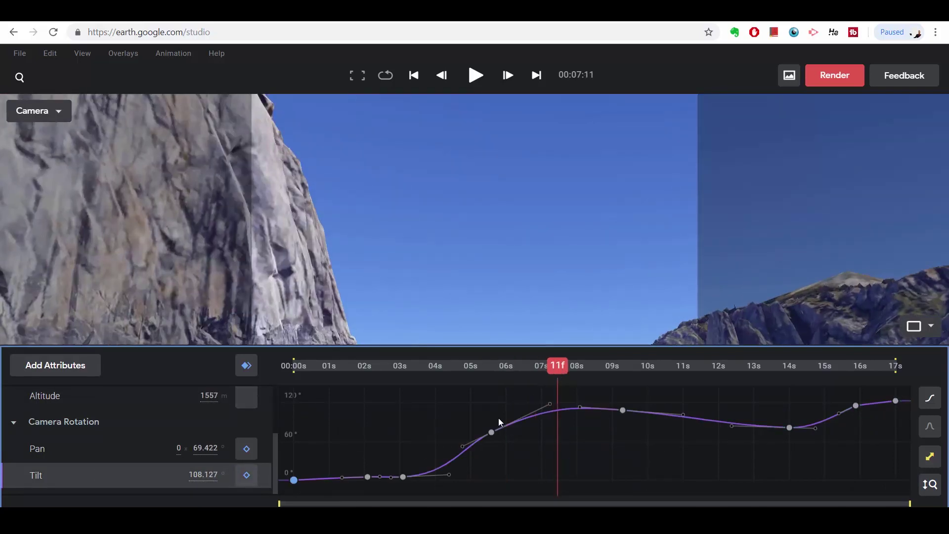
left_click(511, 371)
left_click(492, 432)
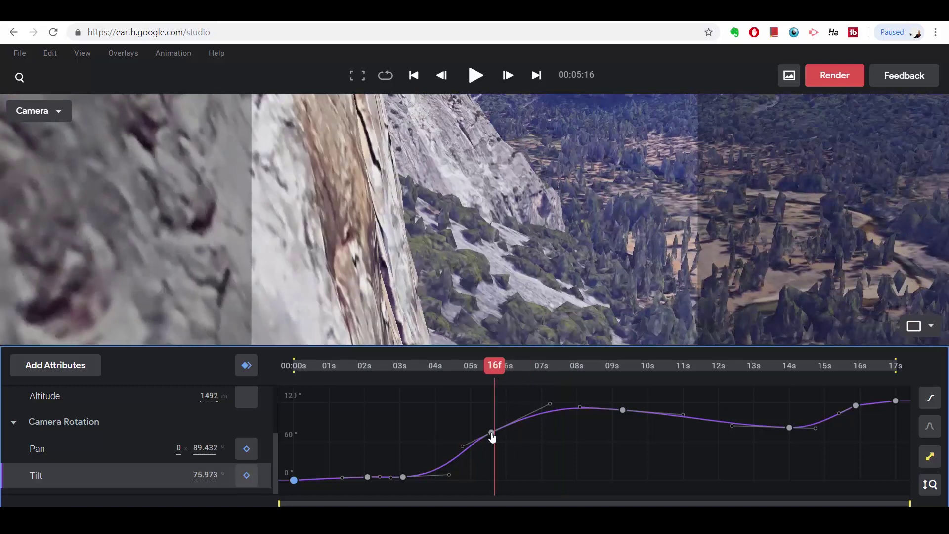
mouse_move(492, 432)
left_mouse_down()
mouse_move(495, 448)
mouse_move(496, 425)
left_mouse_up()
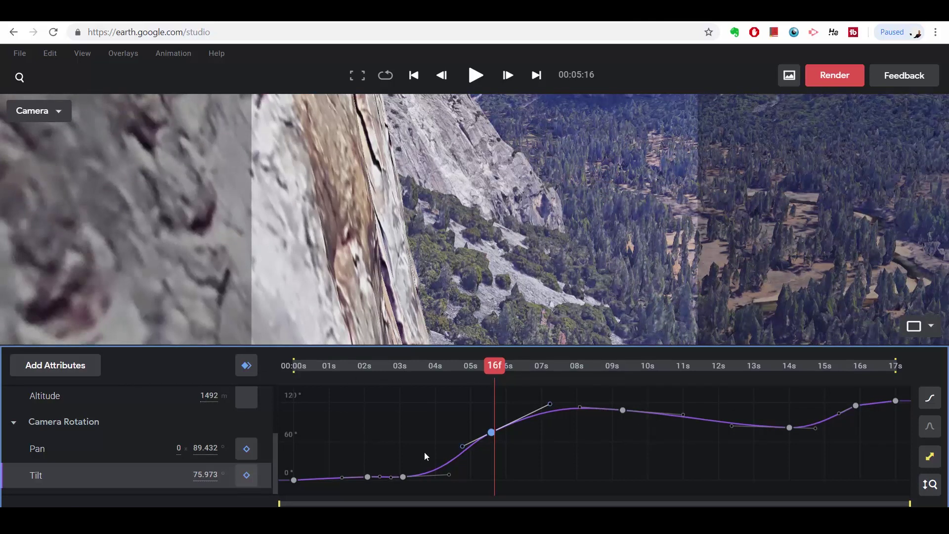
key("space")
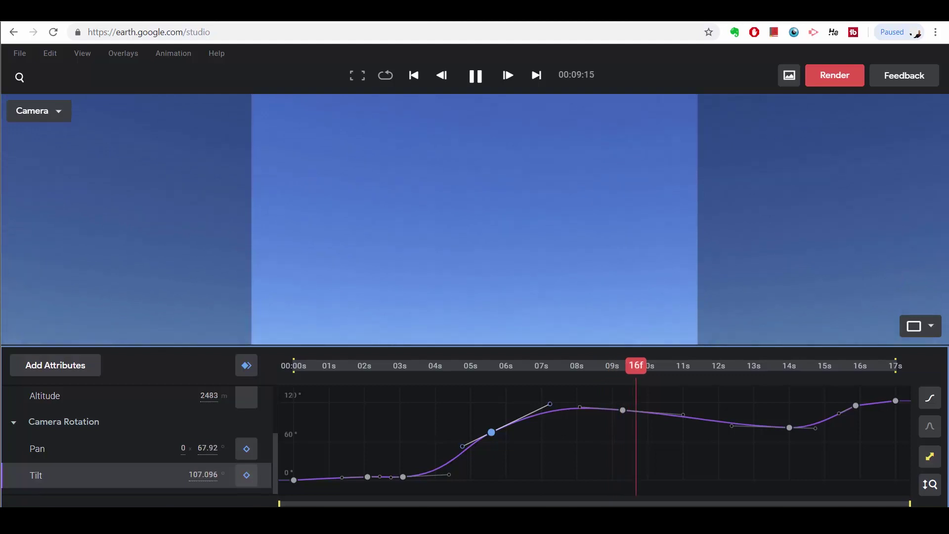
key("Escape")
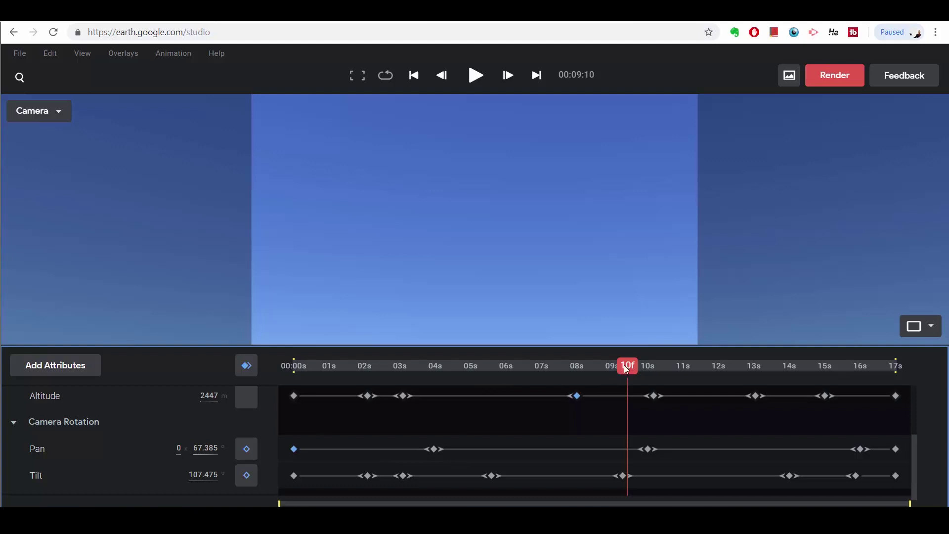
Step: Step two frames back and forth to land on 00:09:08, where only sky is framed
key("Left")
key("Left")
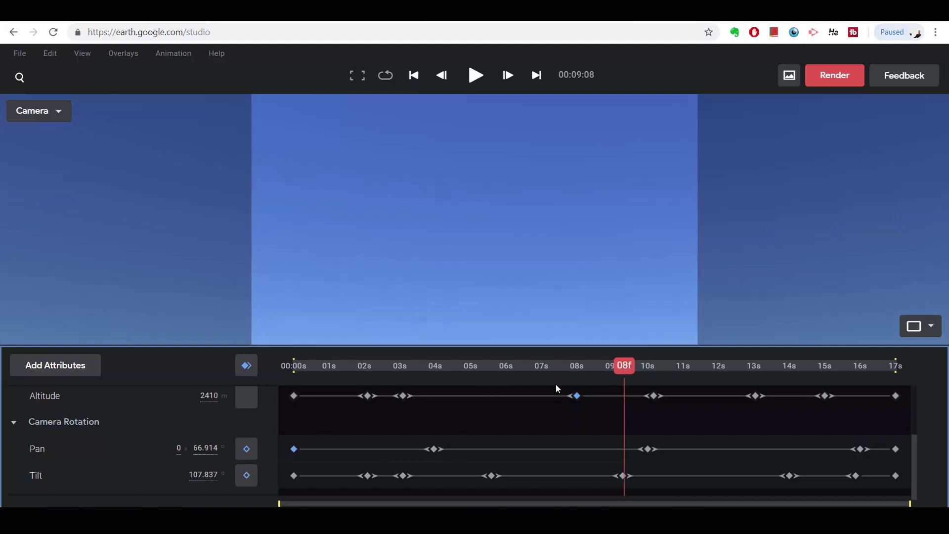
key("Right")
key("Right")
key("Left")
key("Left")
Step: Switch the timeline to the value graph and view the Pan and Tilt curves
right_click(534, 390)
left_click(557, 428)
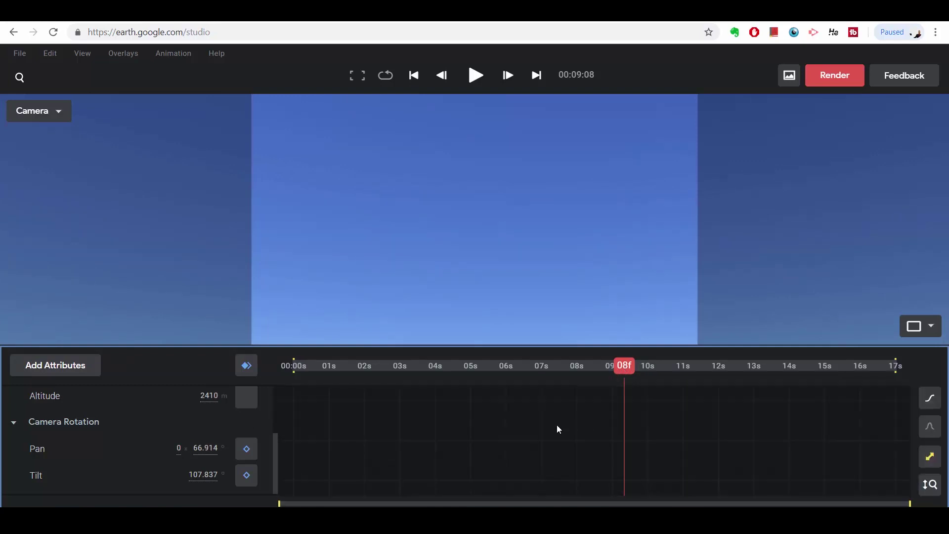
left_click(76, 457)
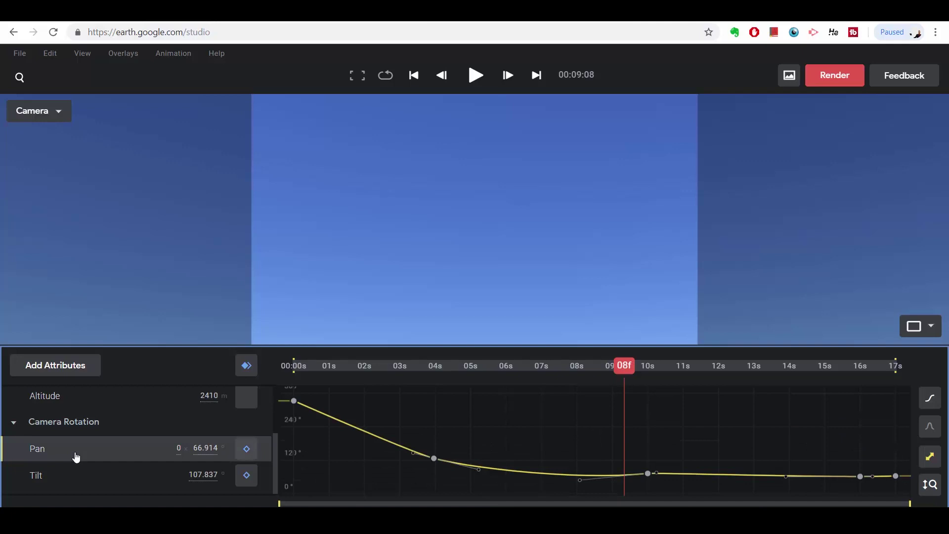
left_click(76, 470)
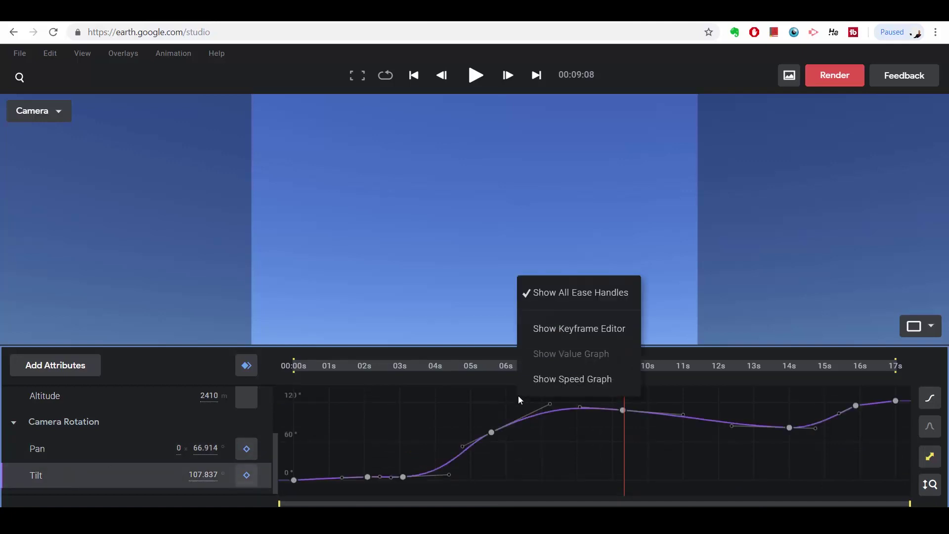
Step: Back in keyframe tracks, set the first Altitude keyframe to Ease out, then scrub to 10 frames
left_click(561, 329)
key("space")
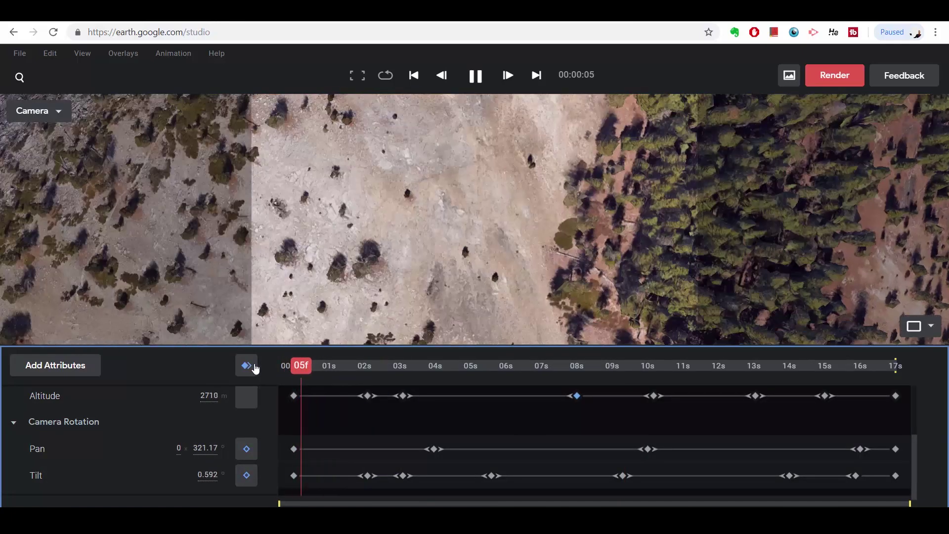
key("space")
left_click(296, 366)
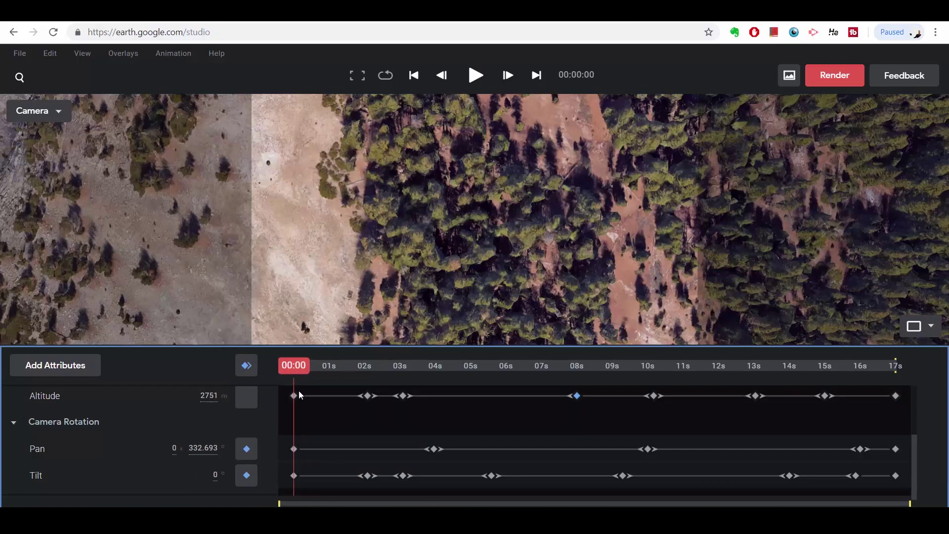
right_click(294, 396)
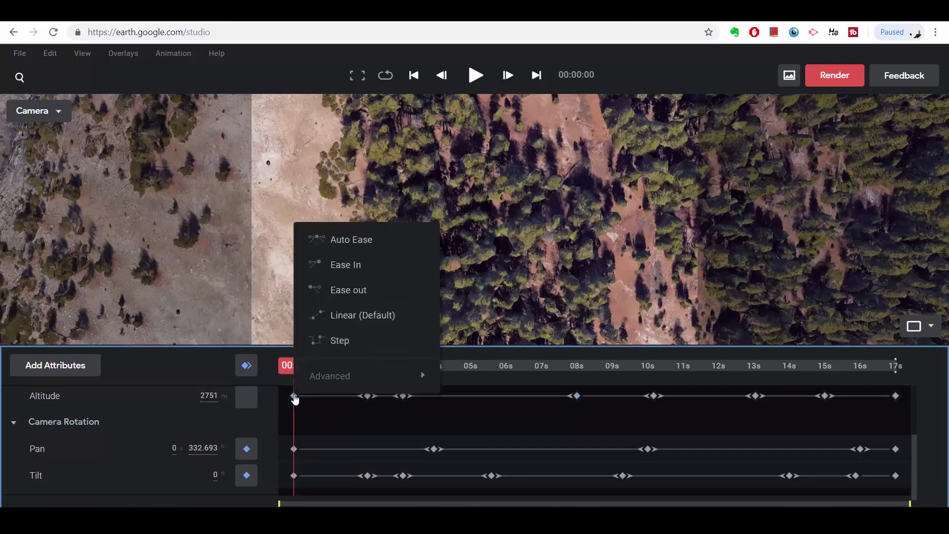
left_click(358, 289)
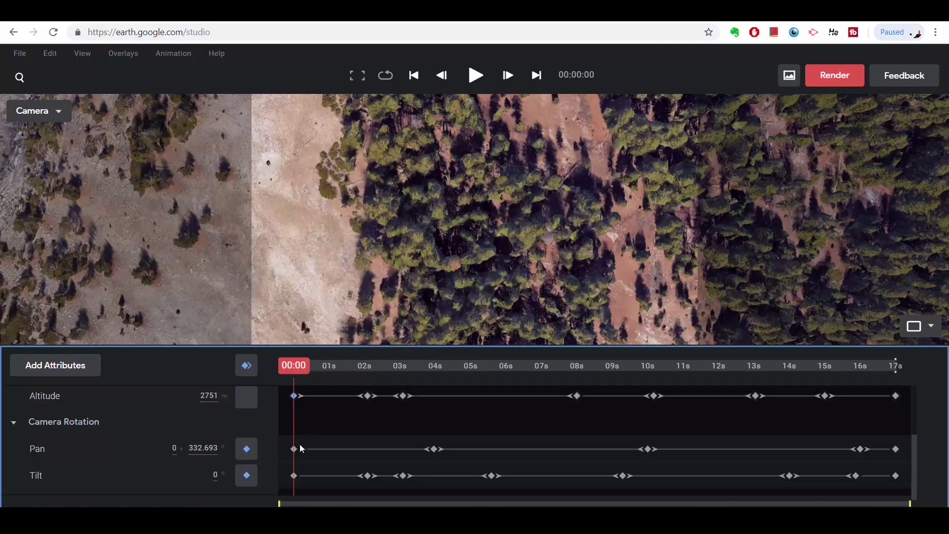
mouse_move(296, 485)
left_mouse_down()
mouse_move(317, 467)
mouse_move(306, 488)
left_mouse_up()
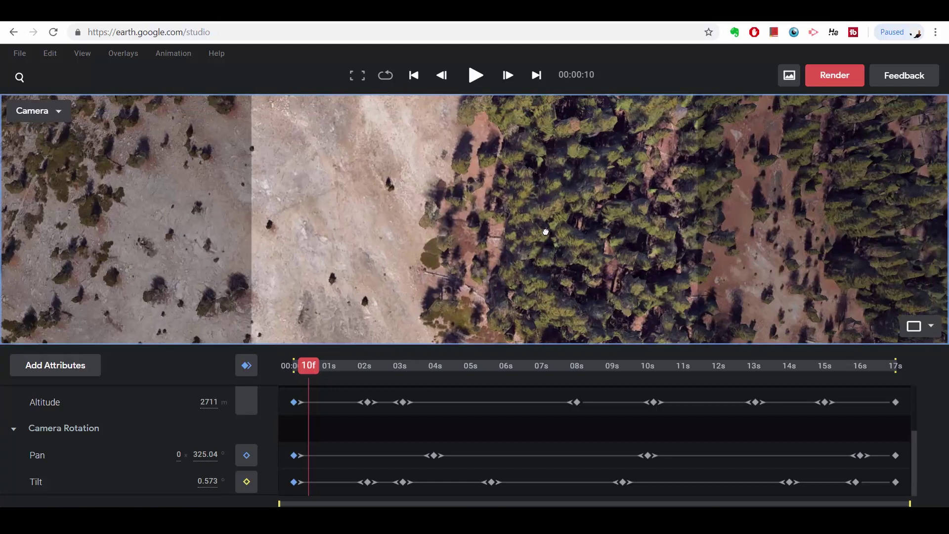
Step: Reposition the camera at 10 frames, panning and re-angling toward the forested hillside
left_click_drag(547, 229, 391, 245)
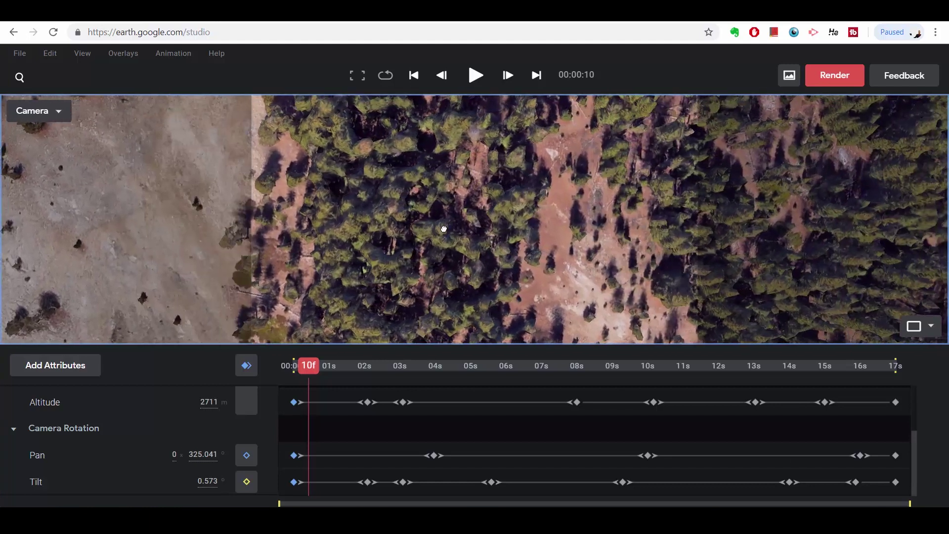
scroll(516, 226, "down", 4)
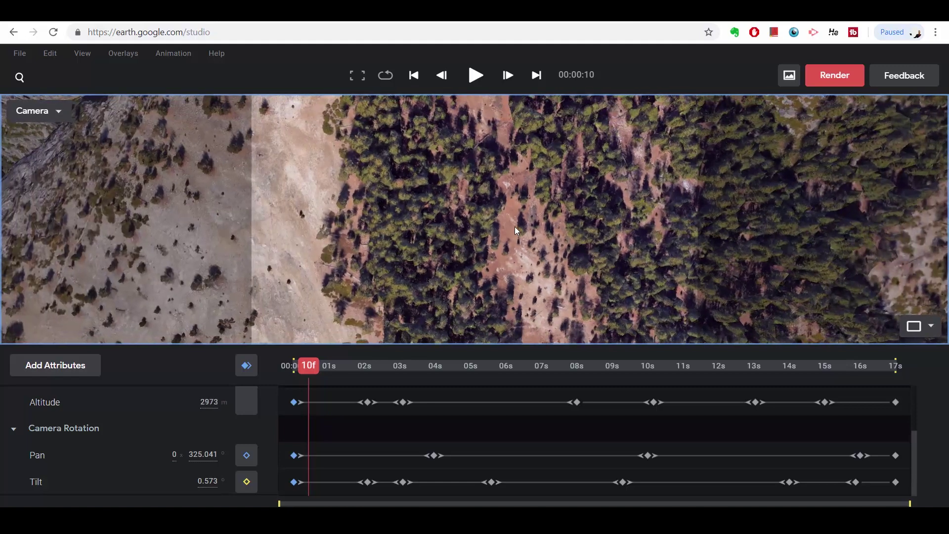
mouse_move(526, 197)
left_mouse_down("shift")
mouse_move(520, 237)
mouse_move(526, 214)
mouse_move(579, 188)
left_mouse_up("shift")
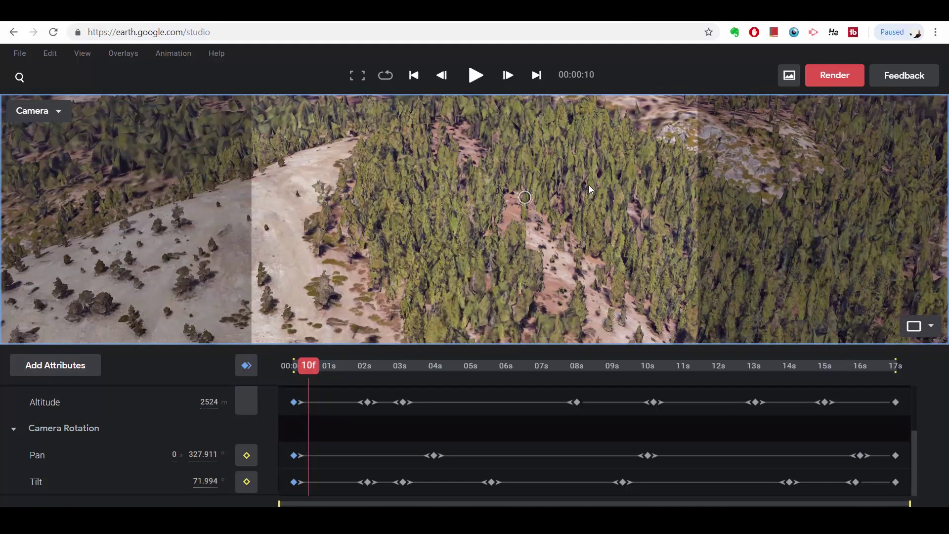
left_click_drag(606, 195, 270, 316)
Step: Return to the start and display the Pan, Tilt and Altitude value curves
key("Home")
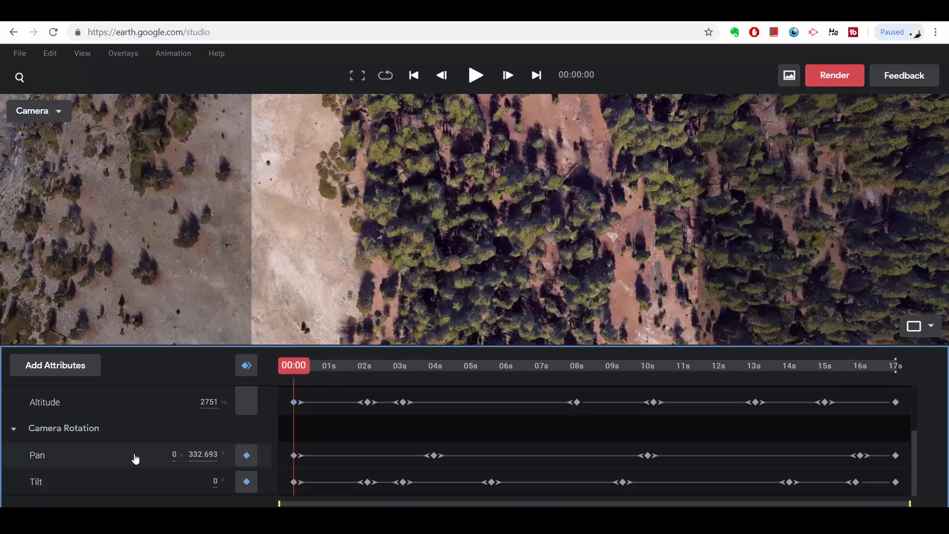
left_click(133, 457)
left_click(120, 479)
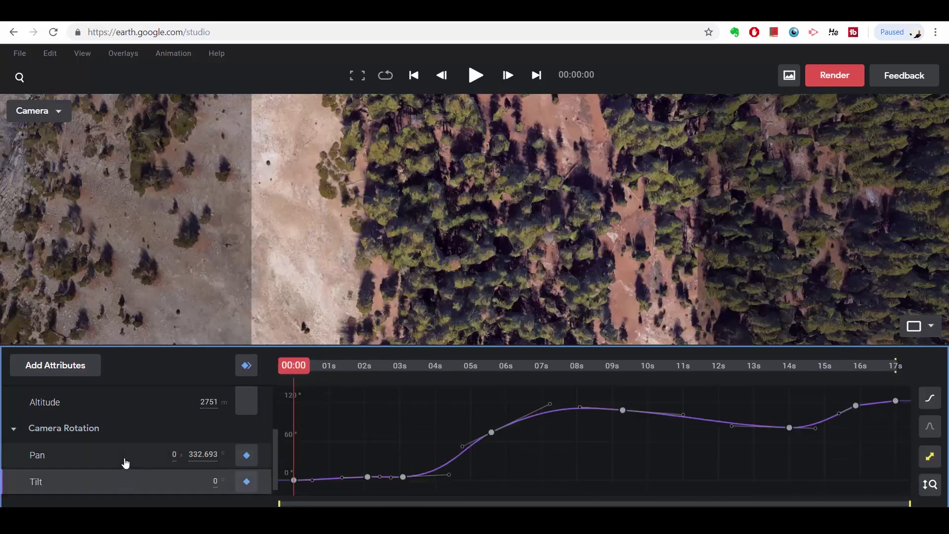
left_click(140, 413)
Step: Show the Longitude and Latitude curves in the value graph
scroll(137, 420, "up", 1)
scroll(137, 424, "up", 2)
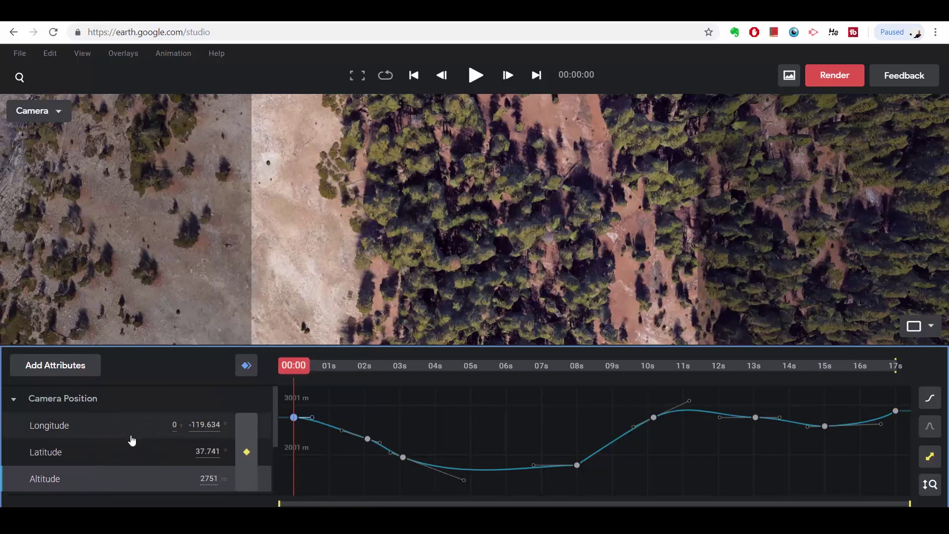
left_click(130, 435)
left_click(121, 458)
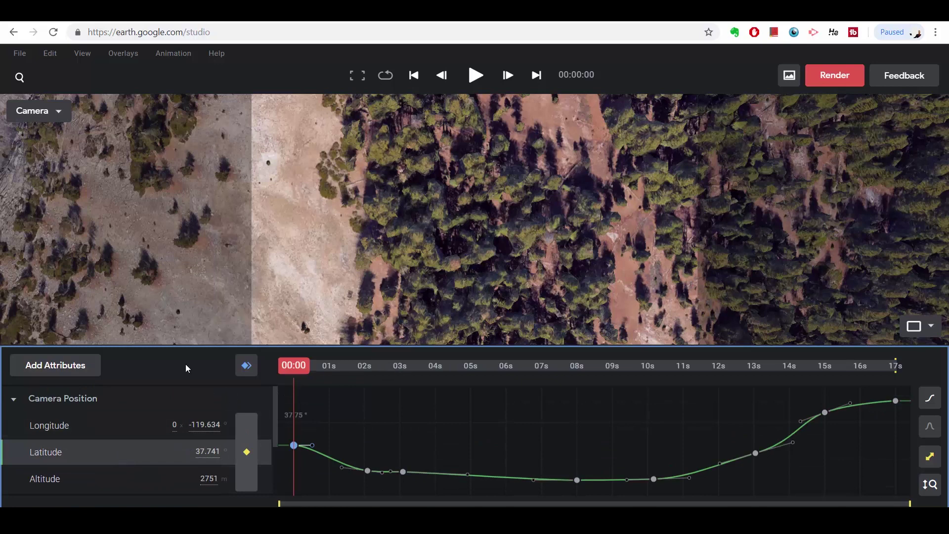
Step: Play the flythrough, rewind to about 4 s, and replay until just past 6 s
key("space")
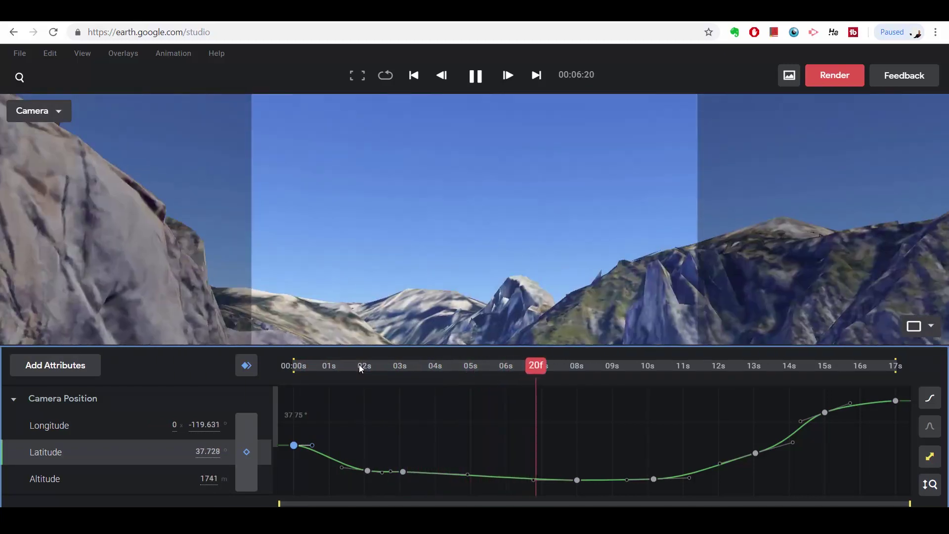
left_click_drag(541, 370, 453, 366)
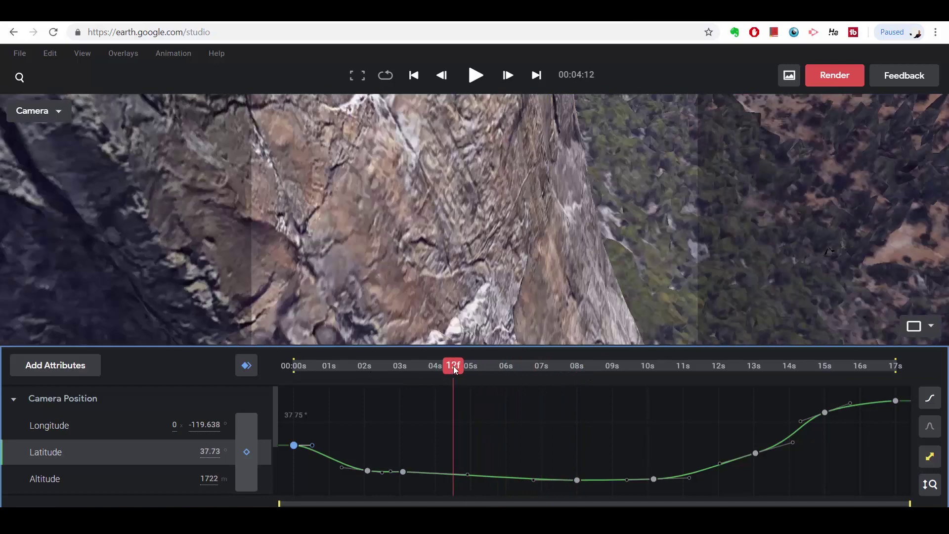
key("space")
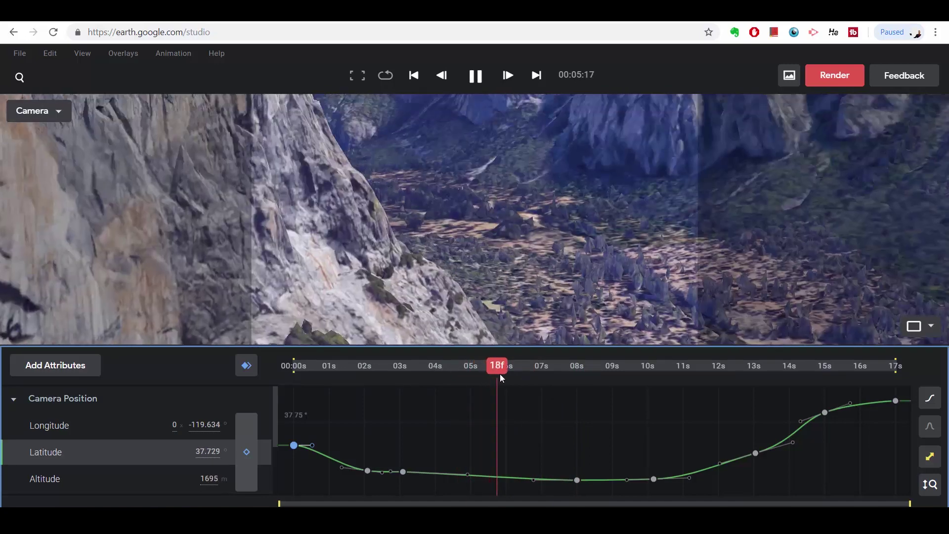
key("space")
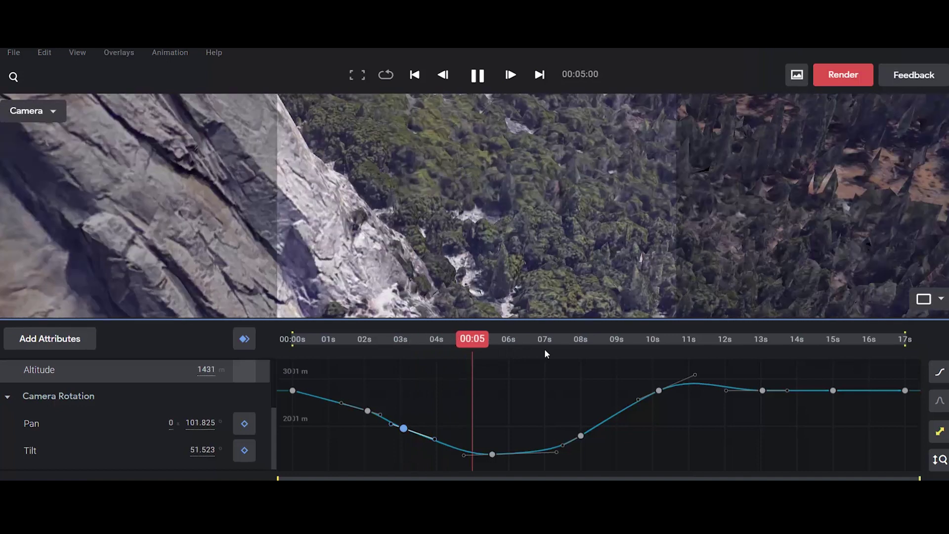
Step: Replay the 4.8–6.7 s stretch and smooth the Altitude curve into the 8 s keyframe
key("space")
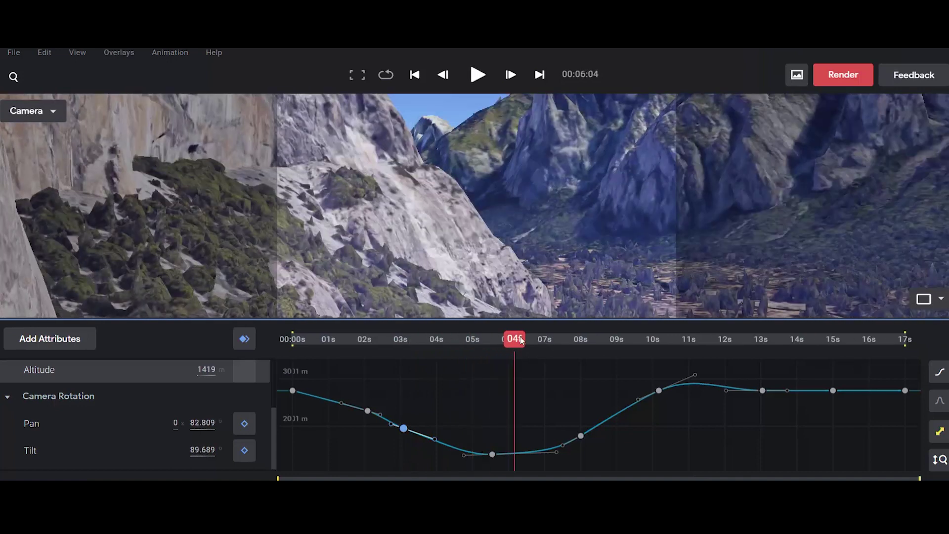
left_click(488, 339)
key("space")
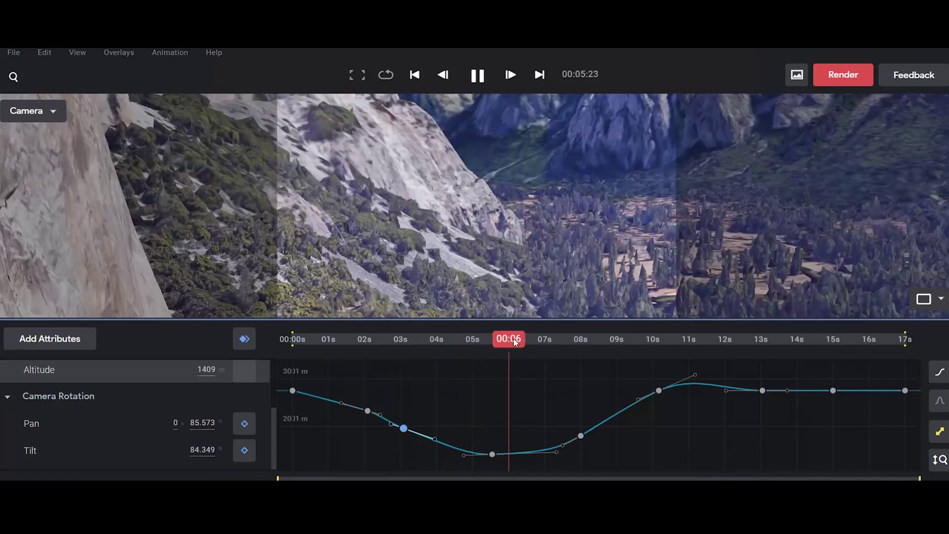
key("space")
left_click_drag(477, 340, 464, 341)
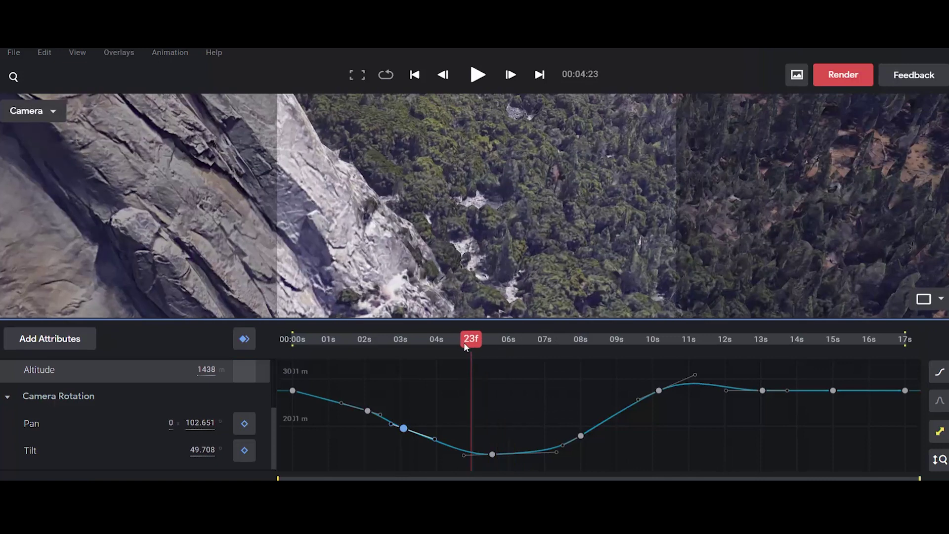
key("space")
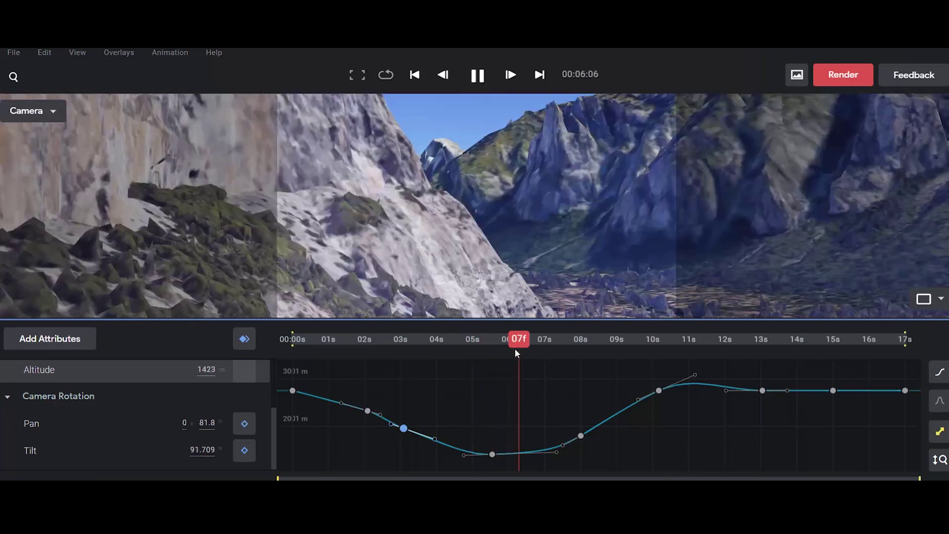
key("space")
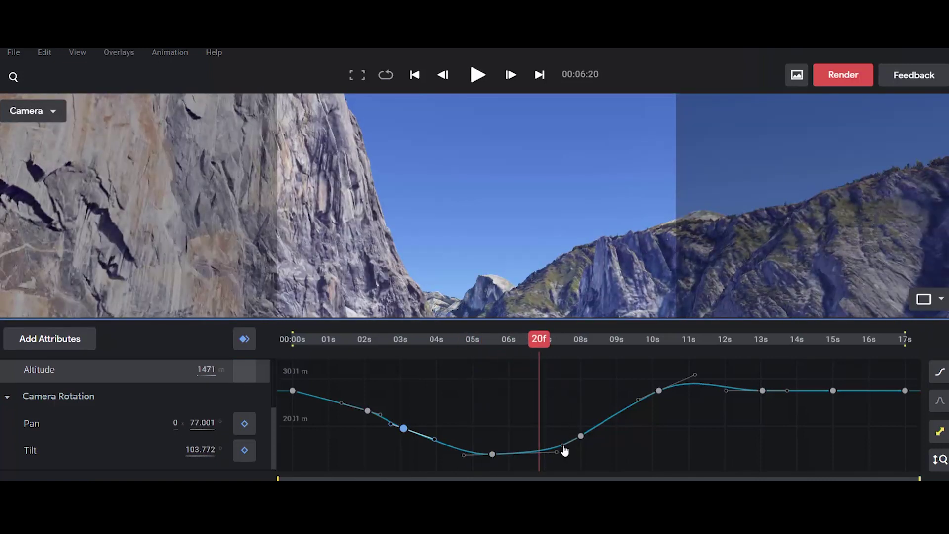
left_click_drag(567, 452, 569, 456)
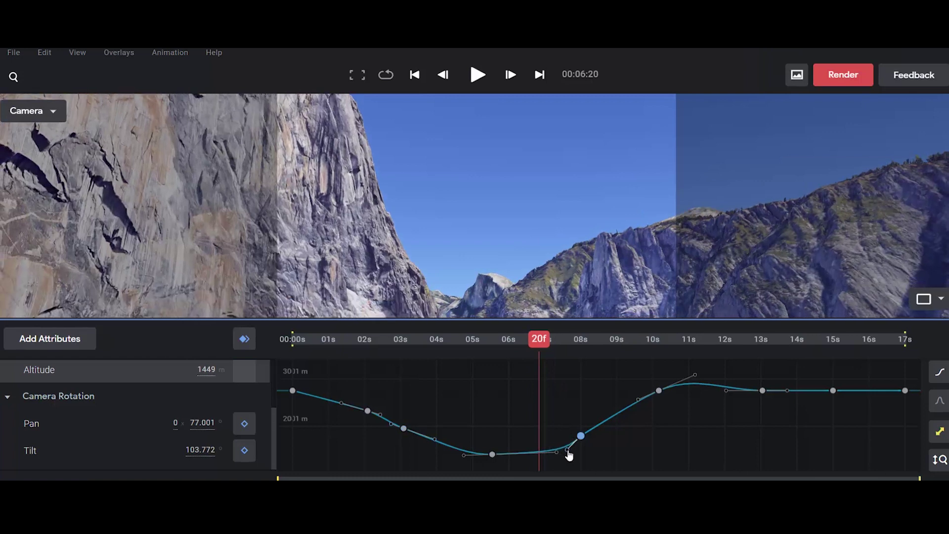
Step: Adjust the Altitude handle near 6 s and replay the revised section from about 4.7 s
key("space")
left_click(482, 346)
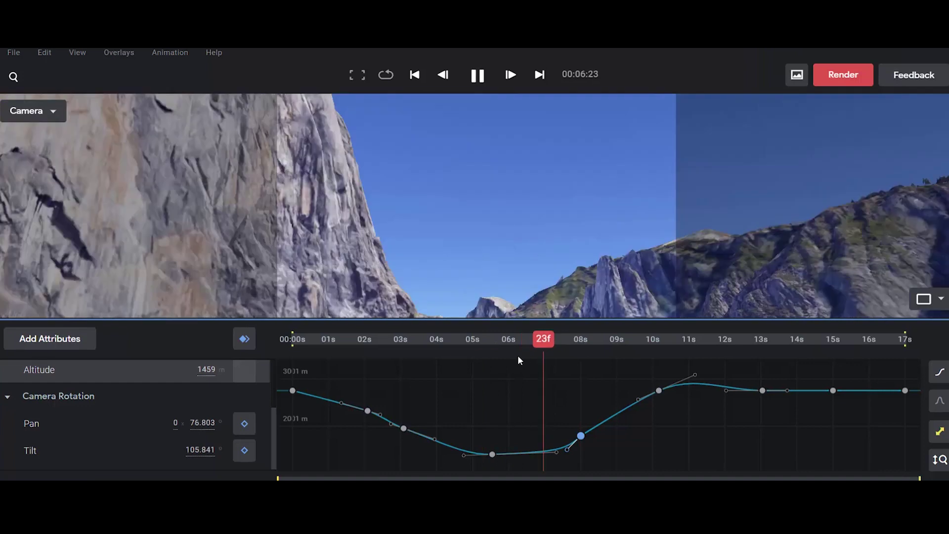
left_click(522, 355)
key("space")
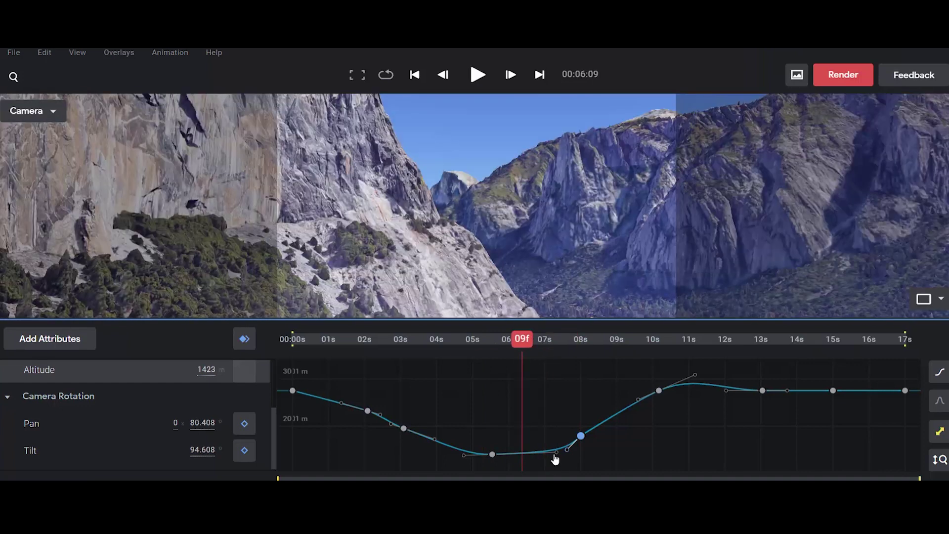
left_click_drag(541, 459, 542, 463)
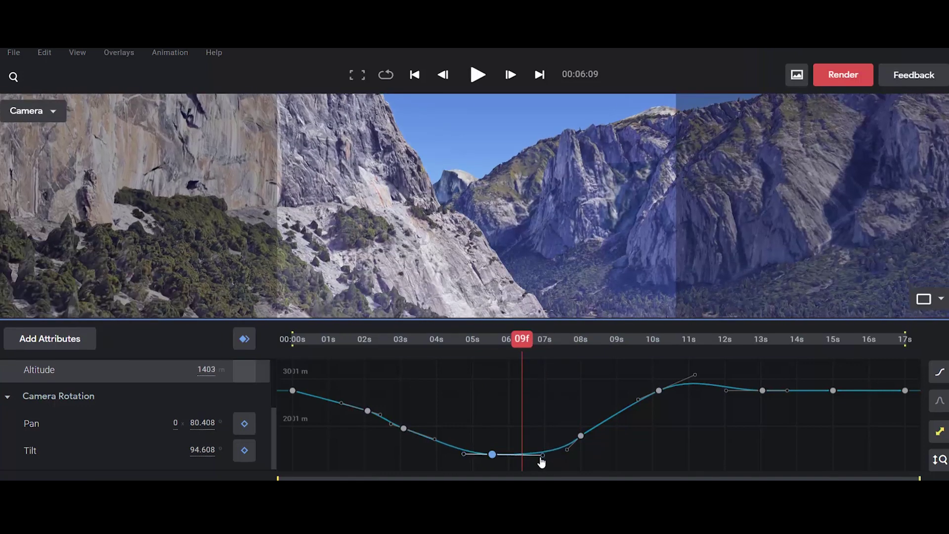
key("space")
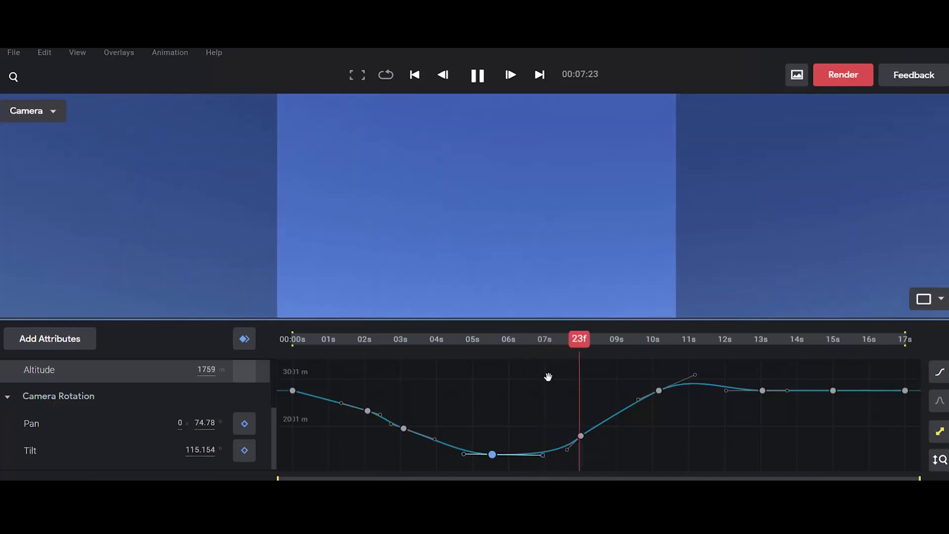
left_click(476, 339)
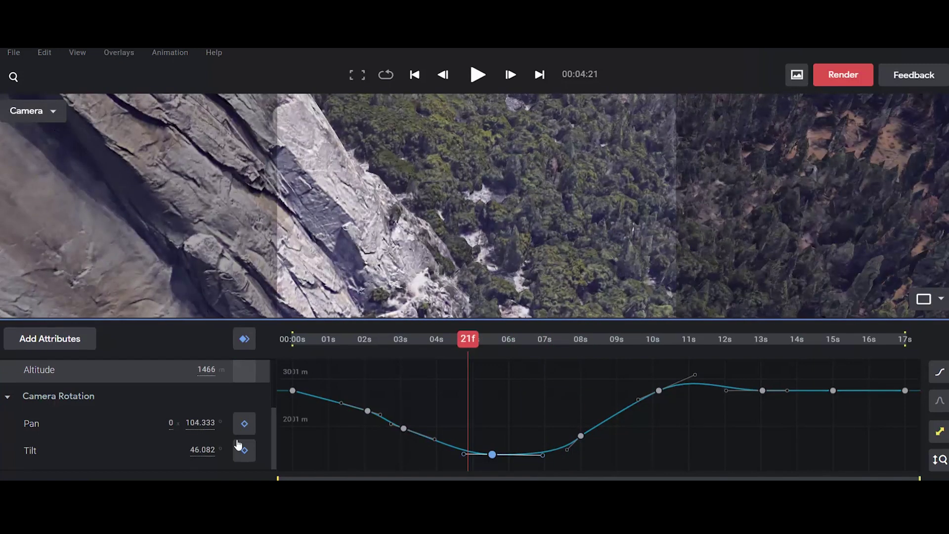
Step: Raise the Tilt curve's peak just before 7 seconds
left_click(106, 452)
key("space")
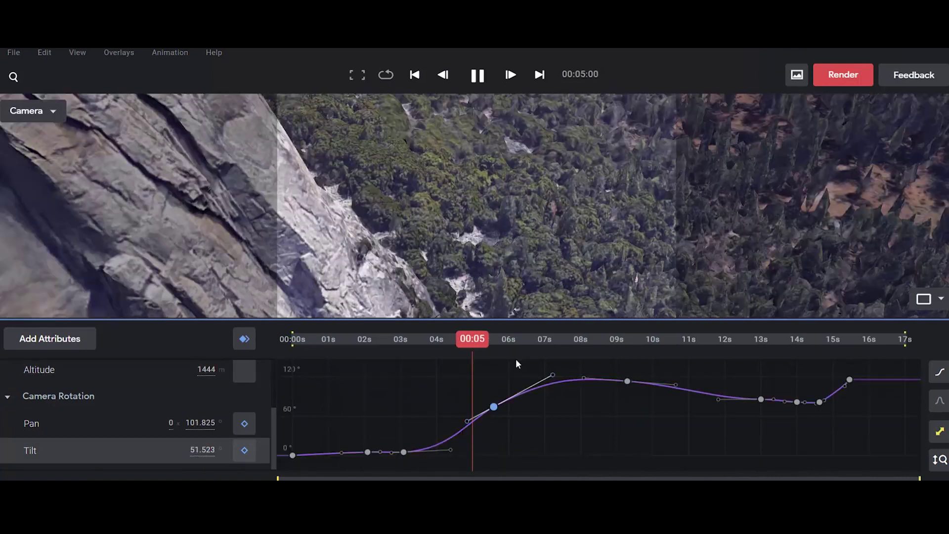
key("space")
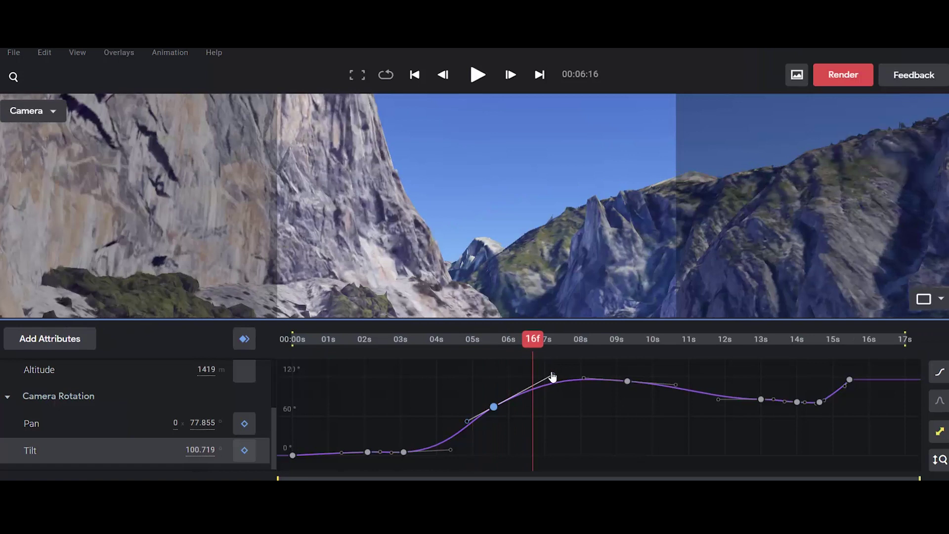
left_click_drag(553, 377, 547, 370)
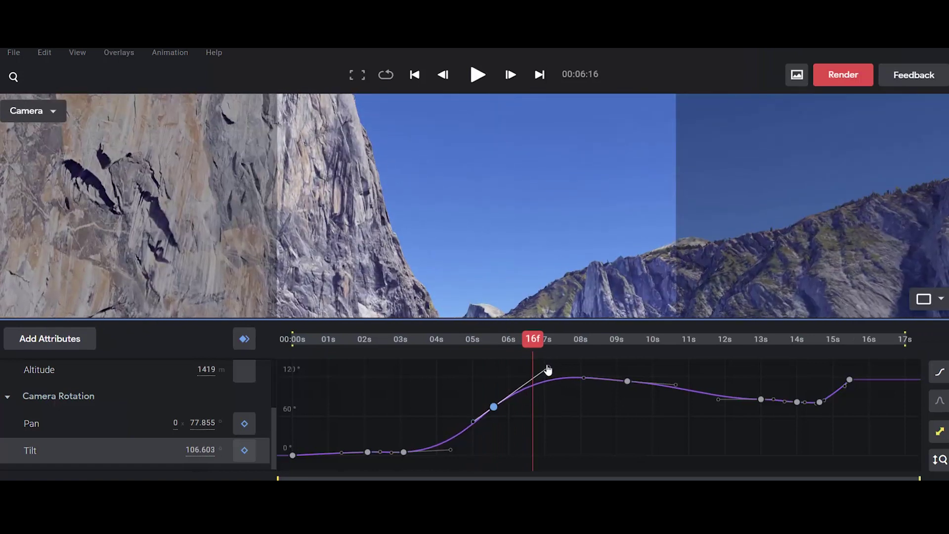
Step: Adjust the Longitude curve's handle near 6 s and preview from there
left_click_drag(510, 344, 467, 340)
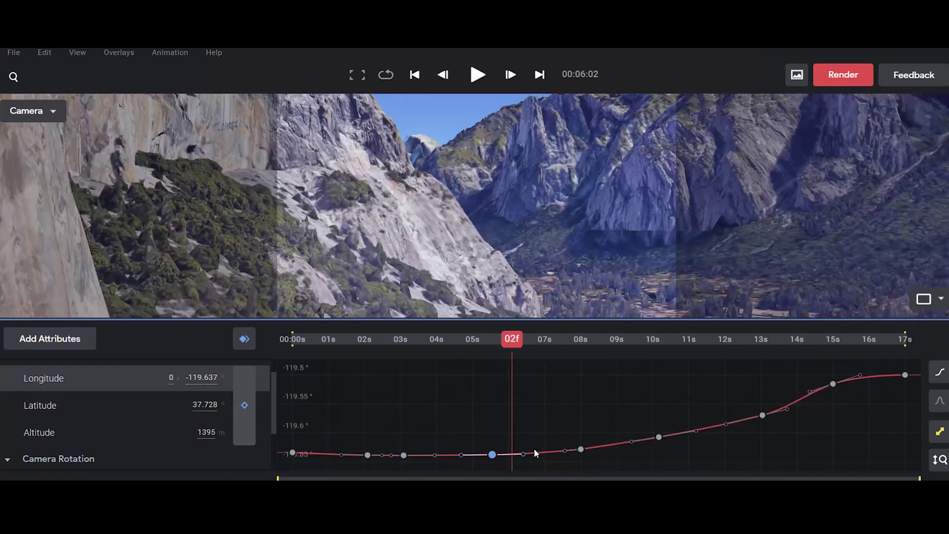
left_click_drag(526, 460, 539, 459)
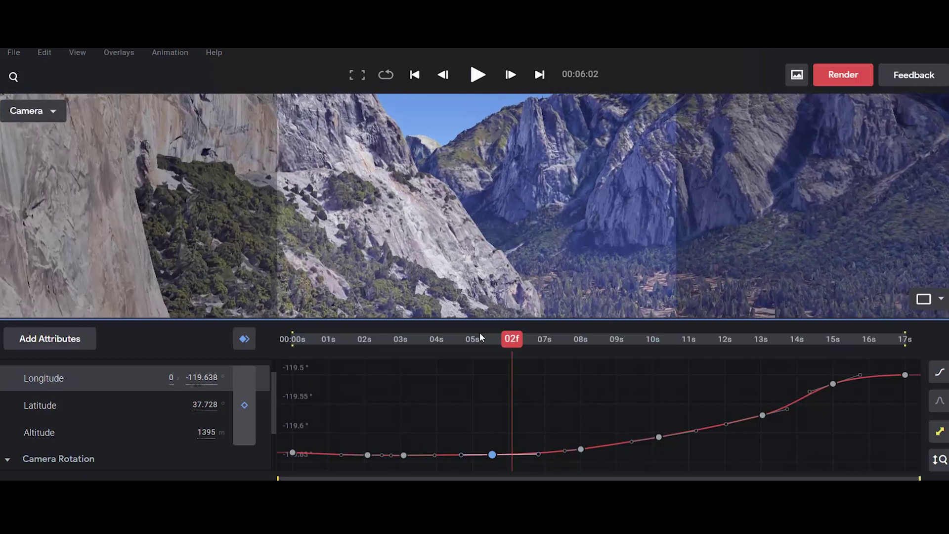
key("space")
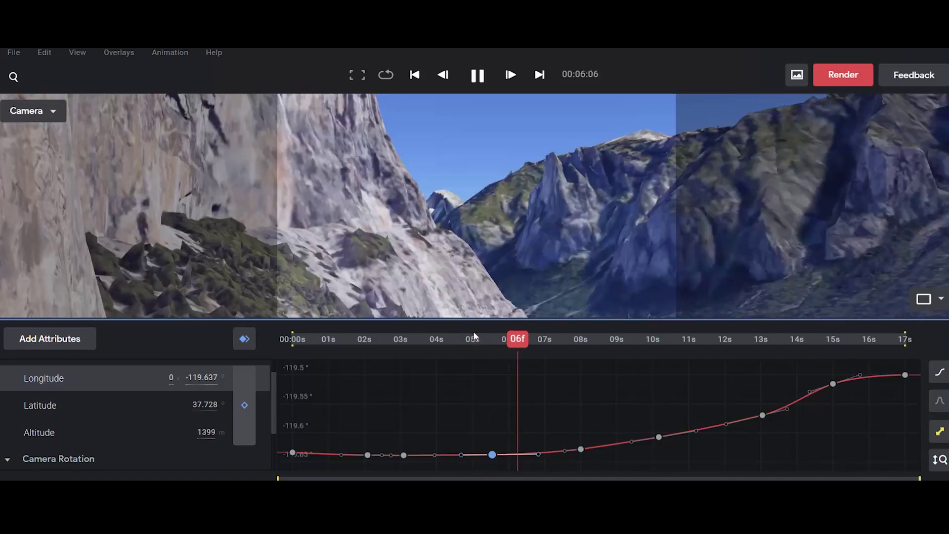
Step: Replay from about 4.7 s and delete the camera-position keyframe near 5.7 s
left_click_drag(475, 333, 465, 335)
key("space")
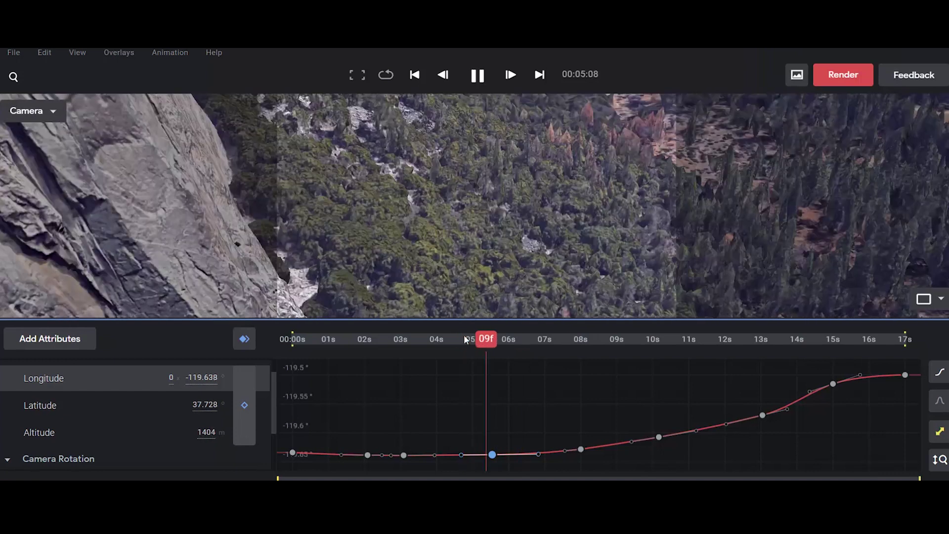
key("space")
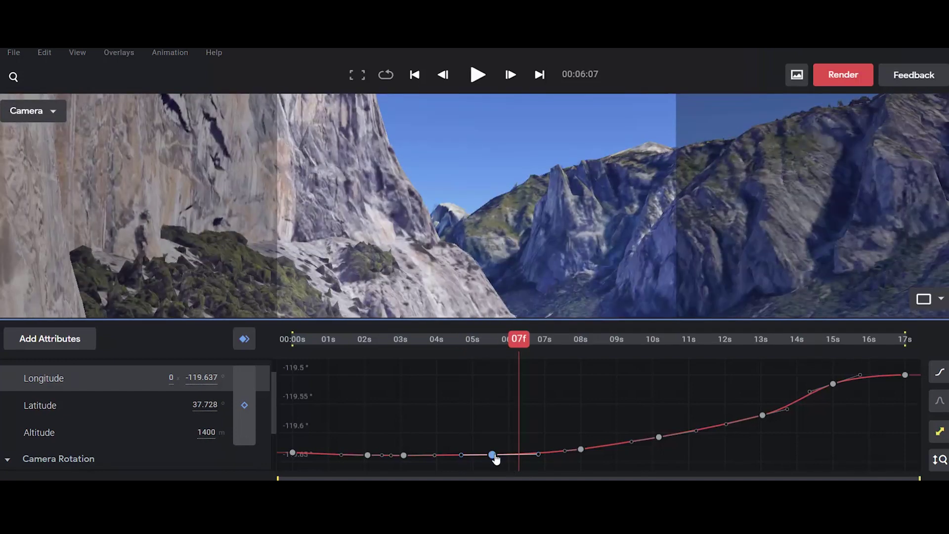
key("Delete")
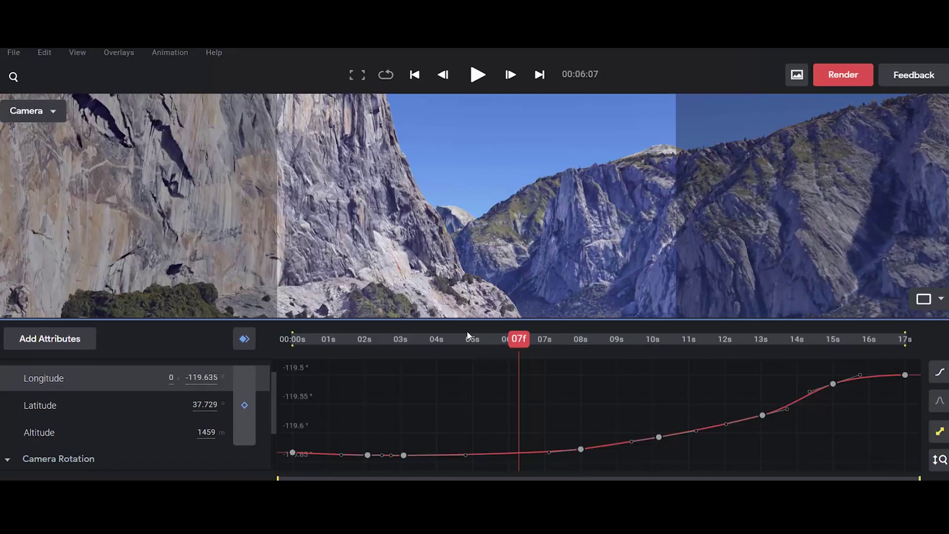